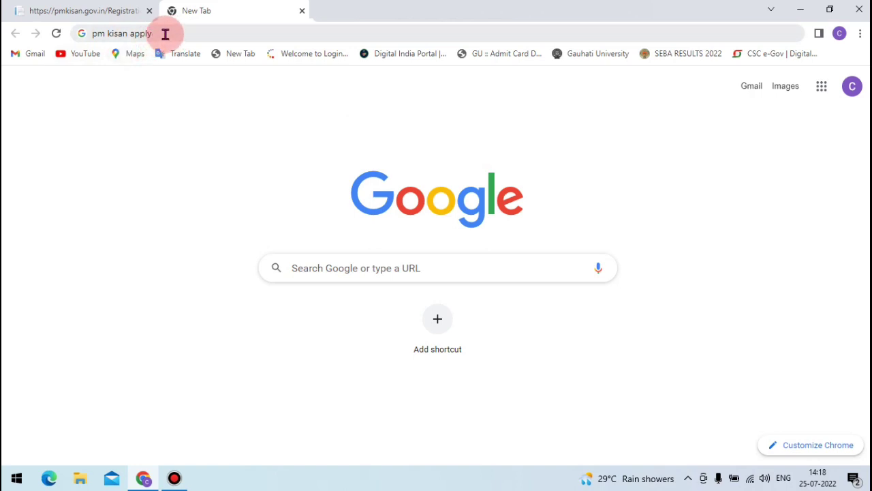
Search Google for 'pm kisan apply' and open the PM Kisan New Farmer Registration page
click(165, 34)
key(Return)
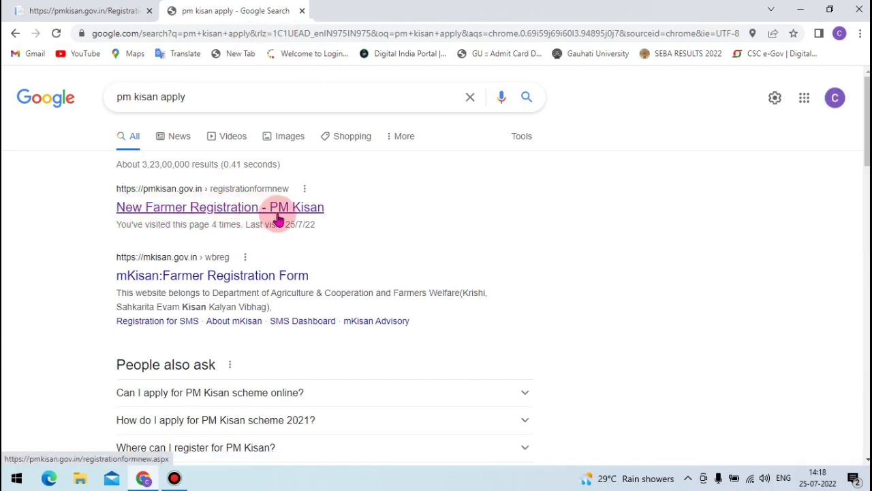
click(184, 215)
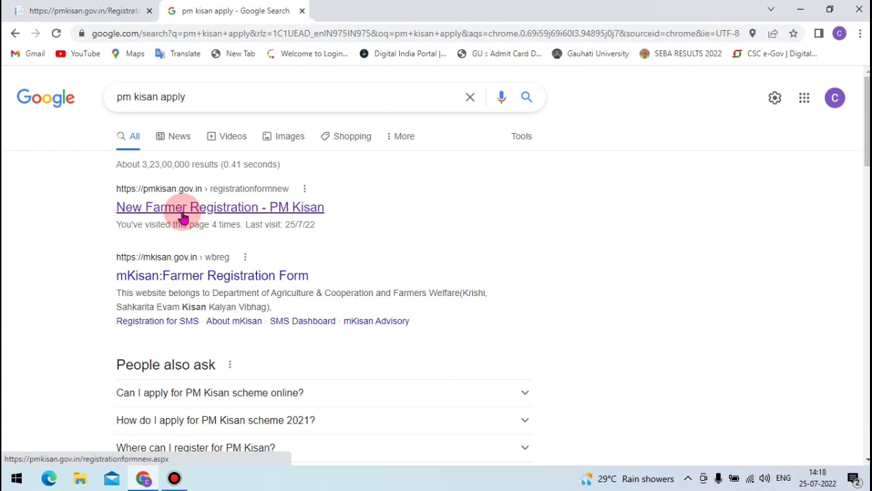
click(184, 216)
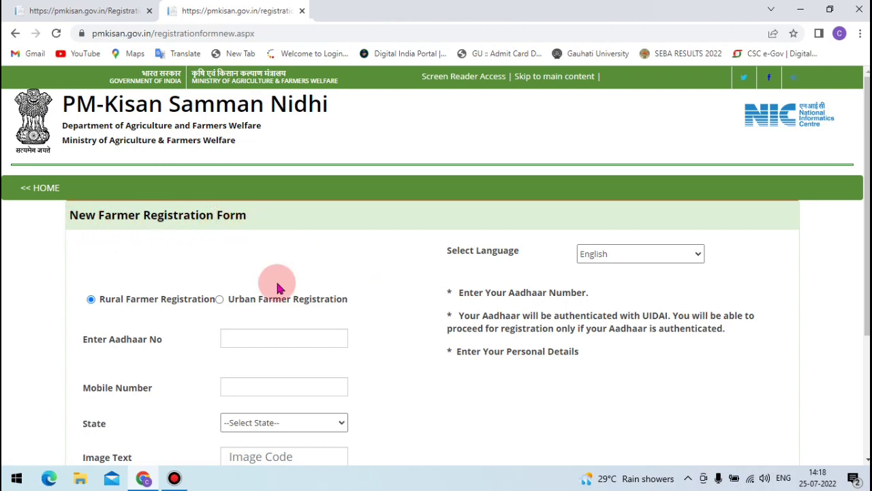
Set the form to Rural Farmer Registration and go to the Aadhaar and mobile fields
scroll(150, 311, down, 1)
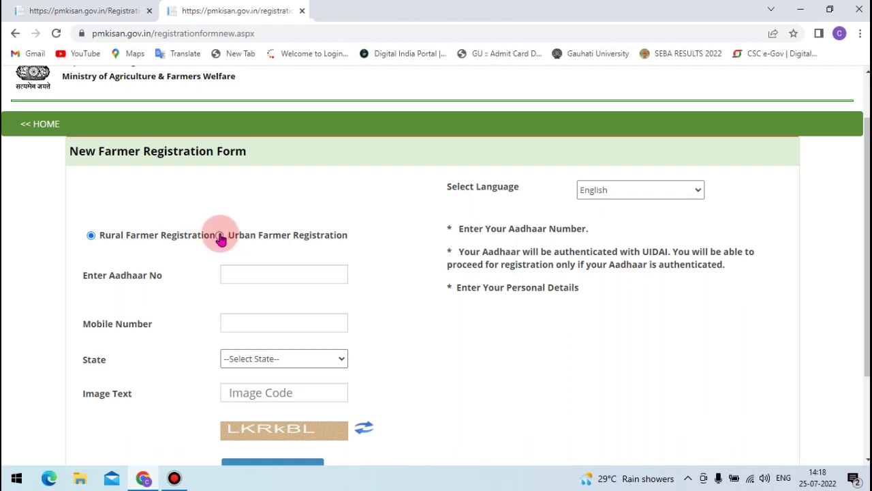
click(220, 236)
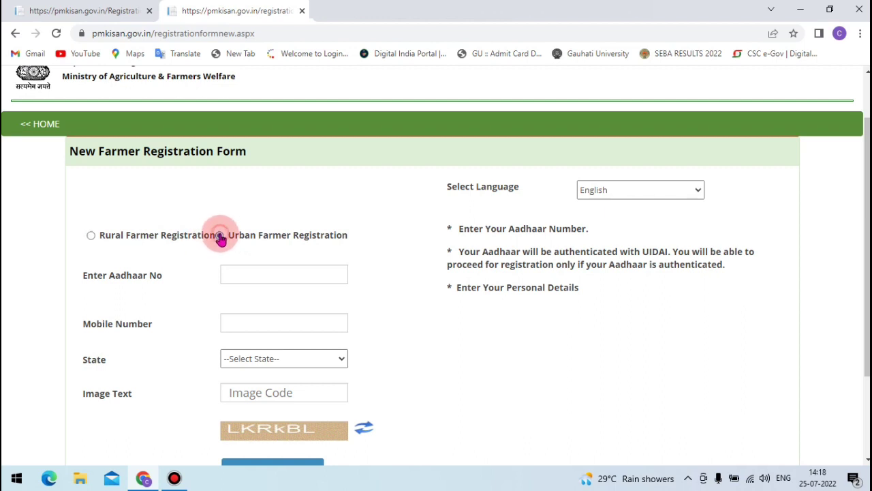
click(91, 237)
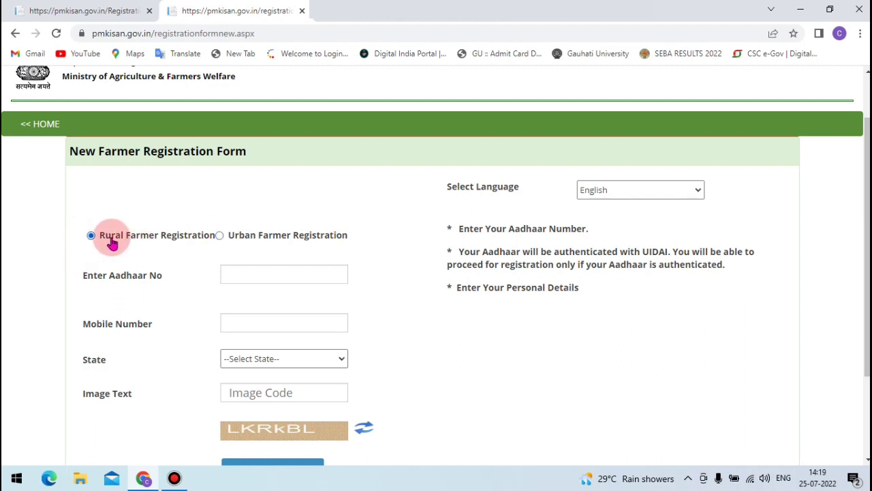
click(235, 273)
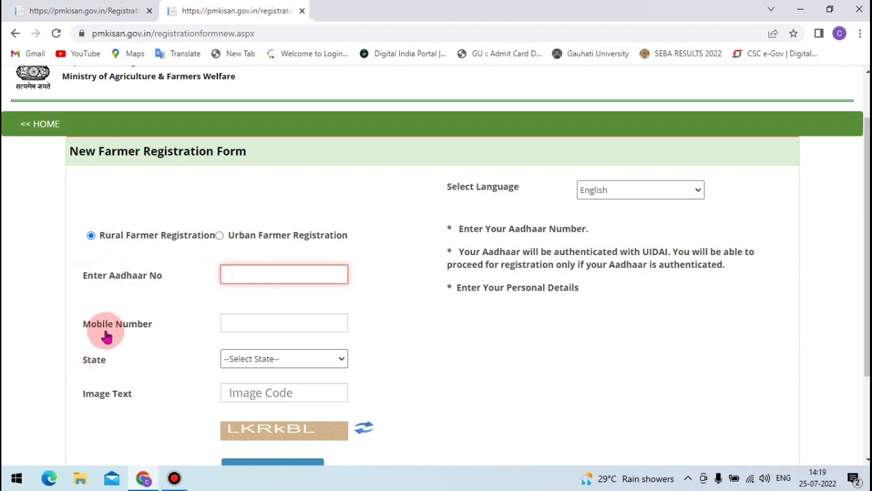
click(256, 322)
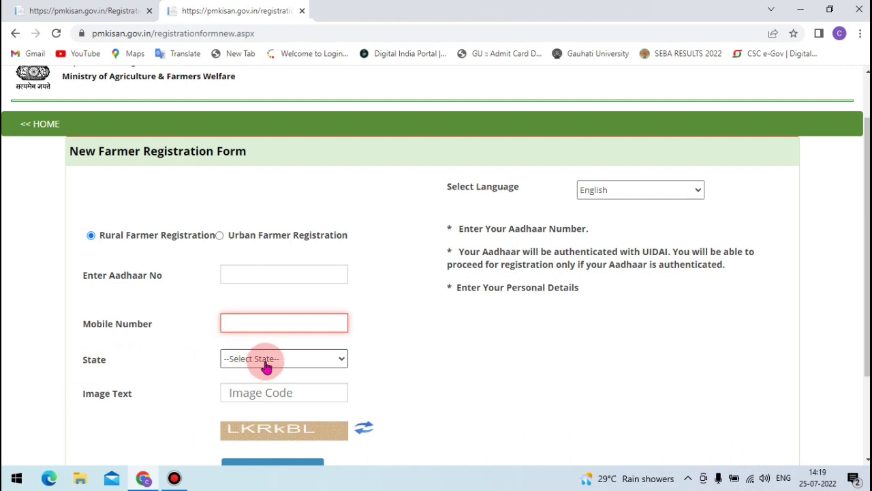
Check the State dropdown list, then move down to the image code field
click(310, 366)
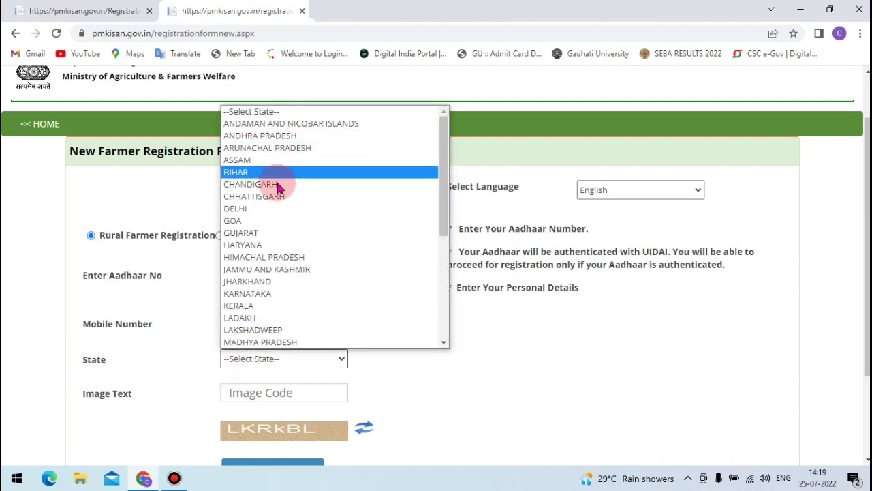
click(318, 357)
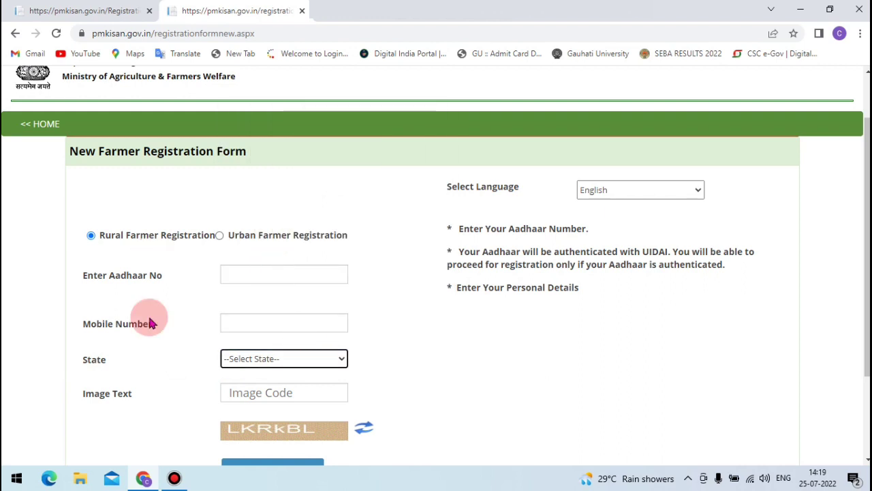
scroll(159, 360, down, 1)
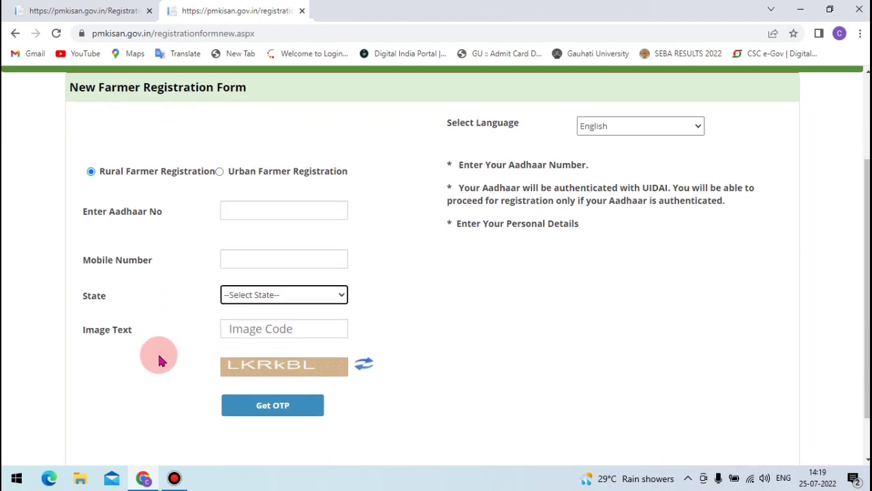
click(265, 331)
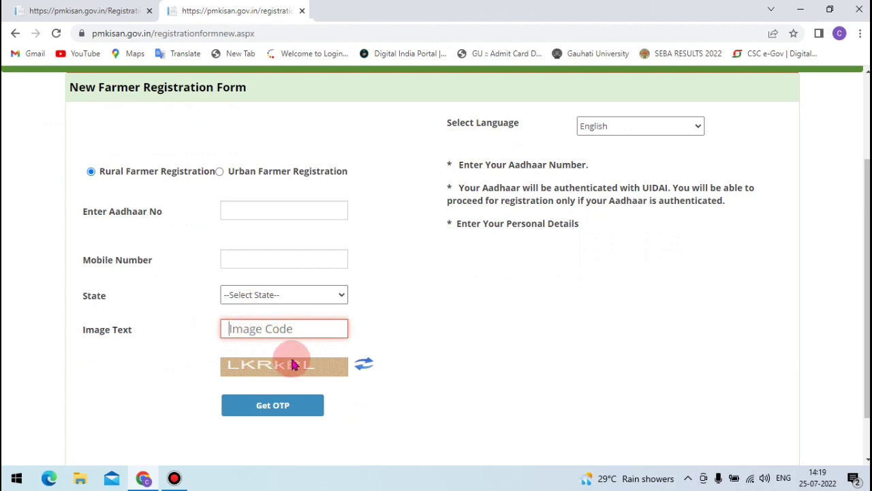
drag(237, 372, 351, 331)
click(275, 330)
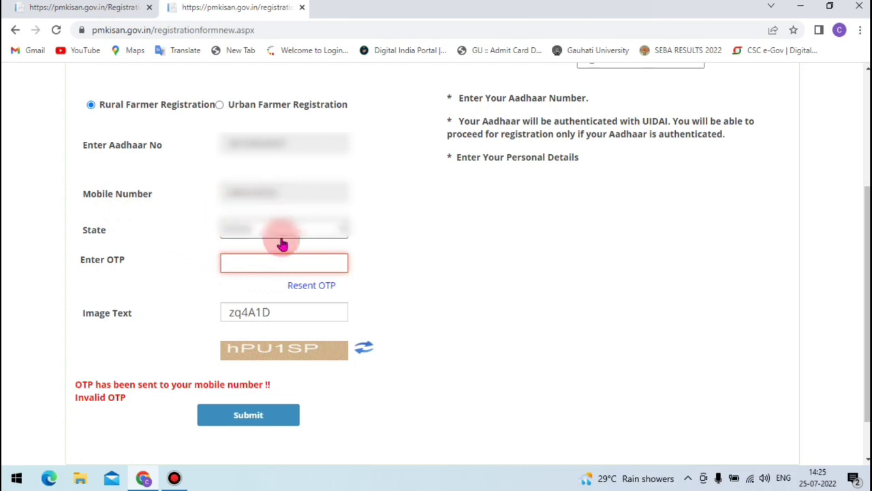
Enter the mobile OTP, refresh the captcha, type the new image code and submit
click(253, 261)
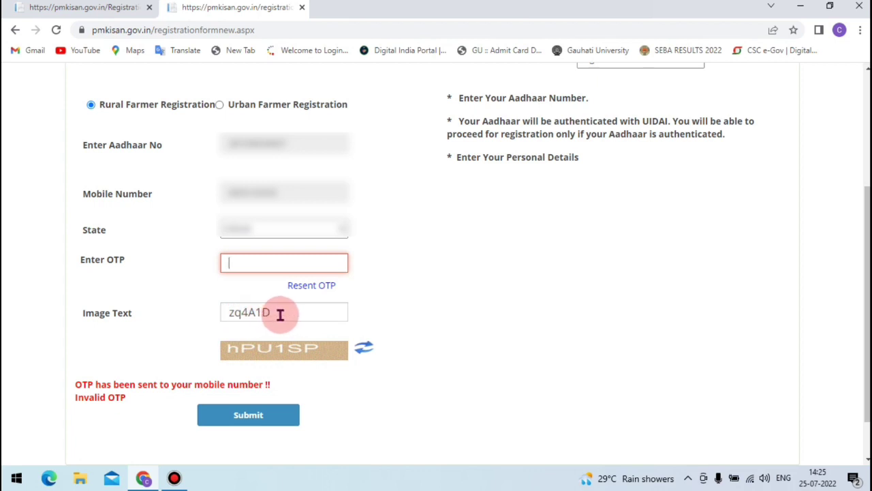
click(364, 349)
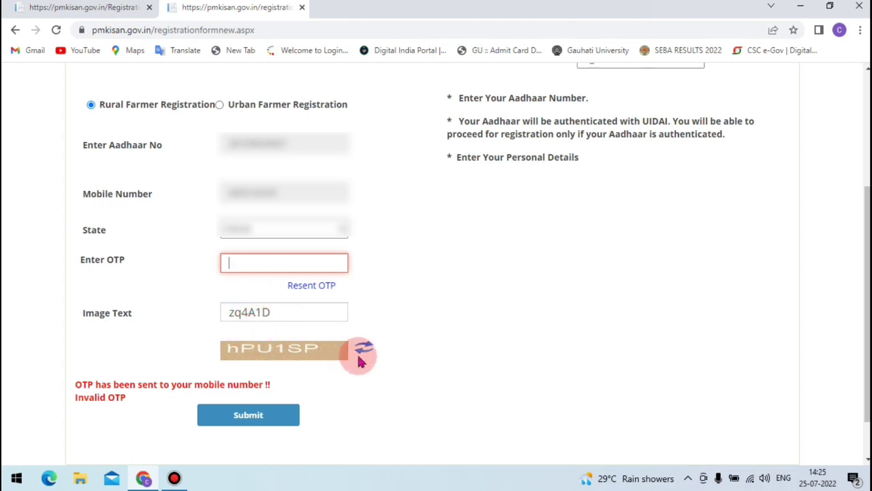
click(234, 262)
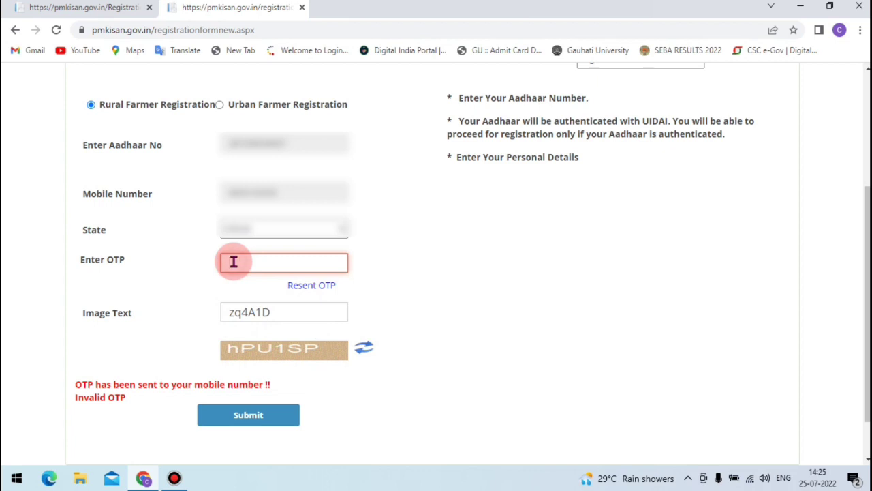
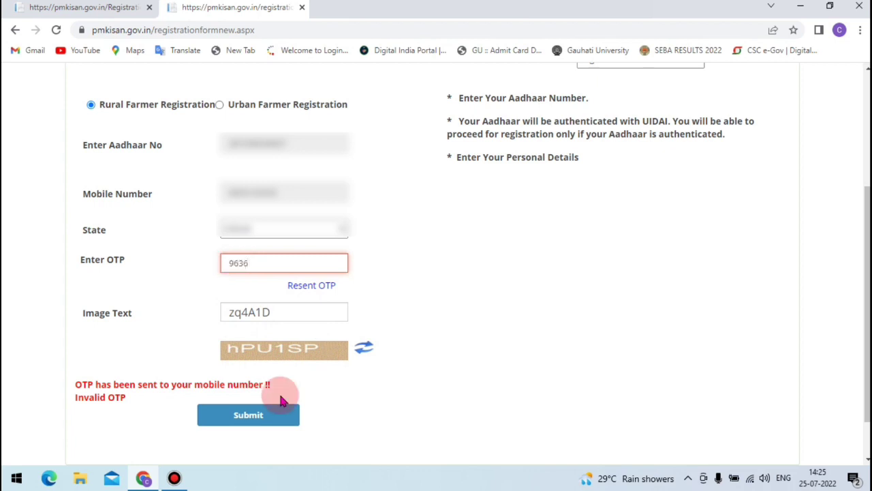
double_click(285, 315)
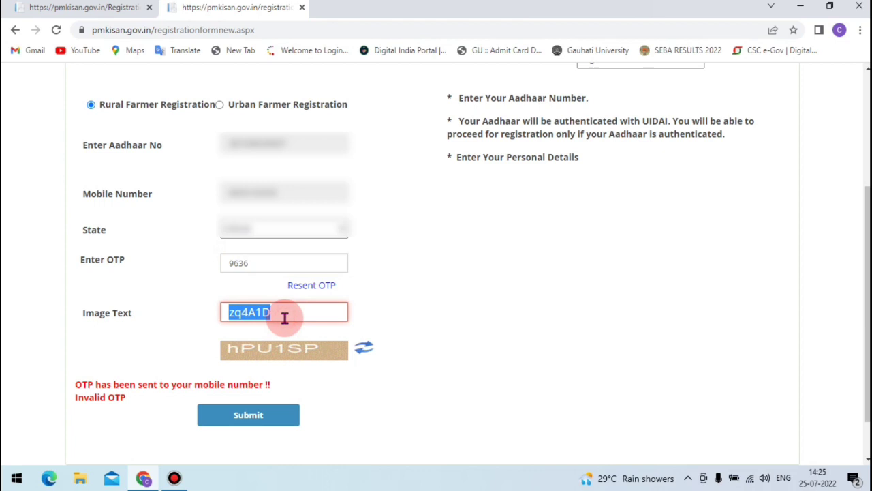
click(248, 415)
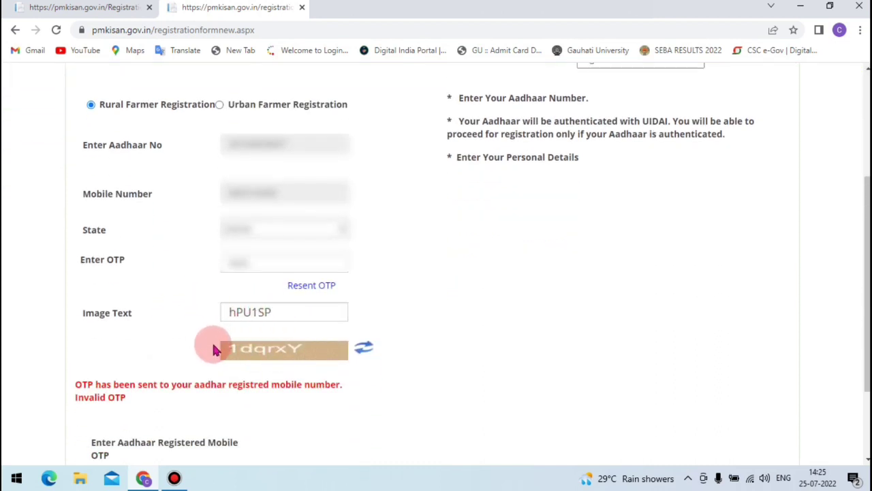
scroll(214, 348, down, 2)
Enter the Aadhaar-registered mobile OTP and verify it
click(141, 366)
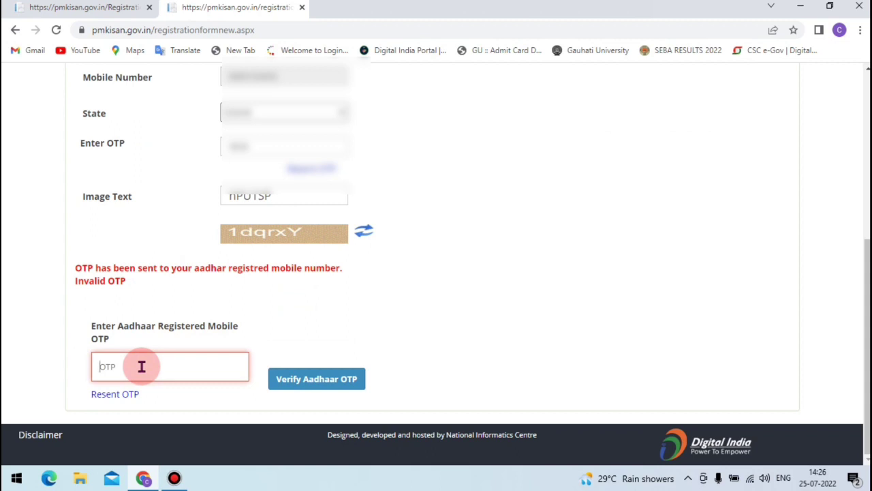
click(341, 379)
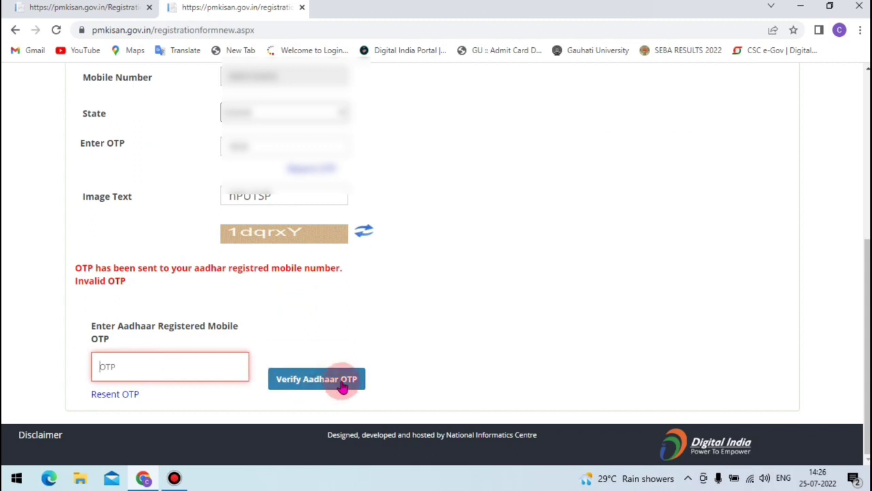
click(239, 370)
click(163, 363)
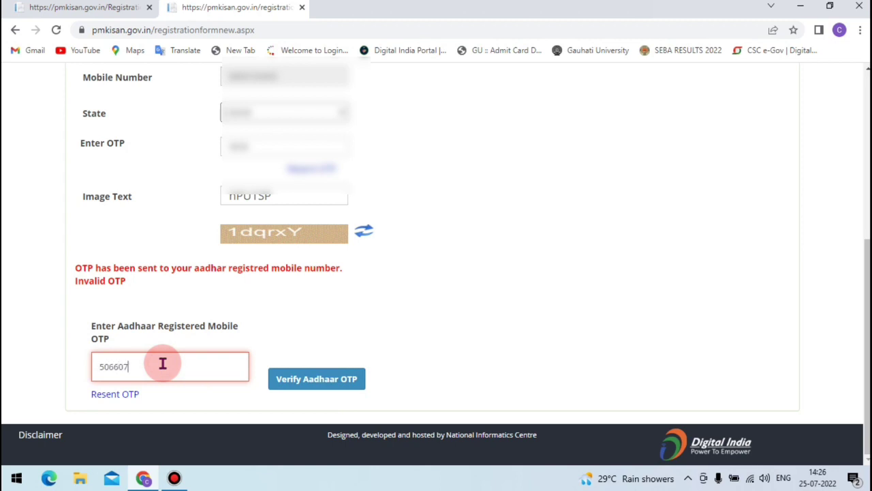
click(324, 384)
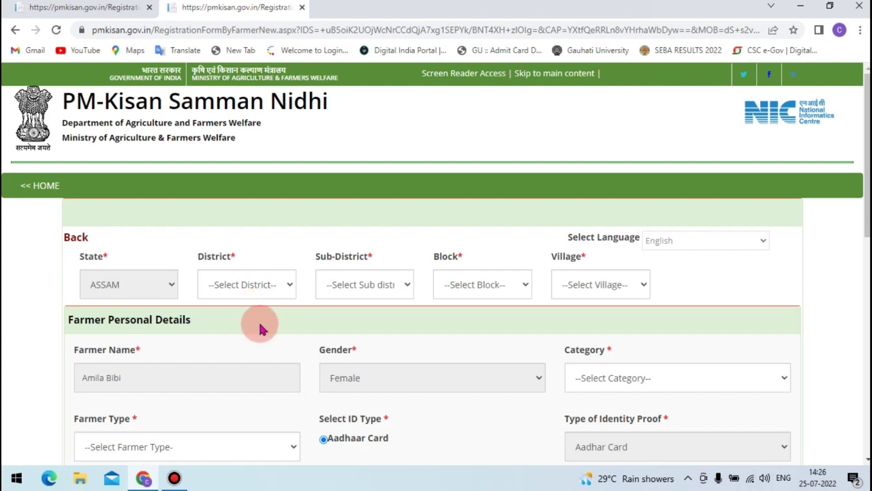
scroll(261, 329, down, 2)
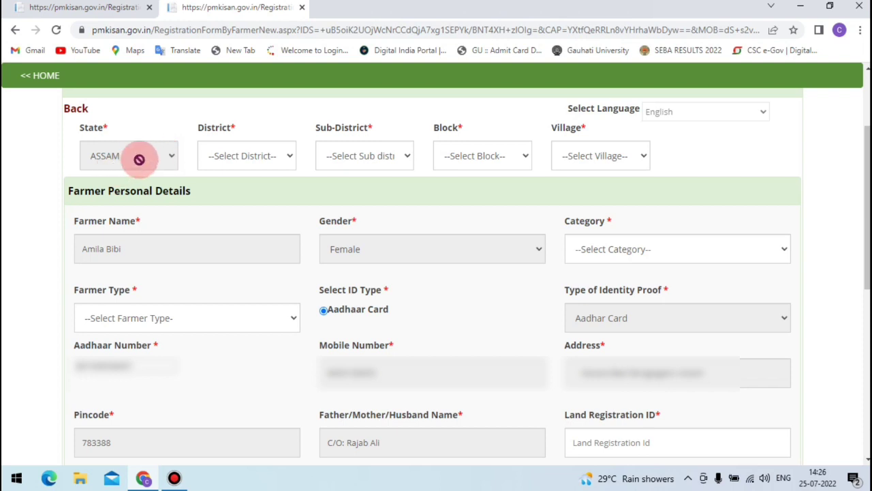
click(278, 156)
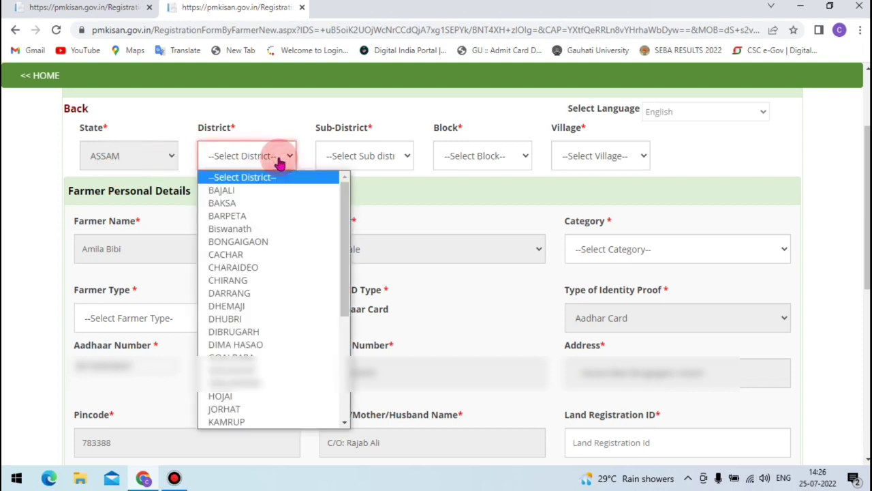
click(270, 156)
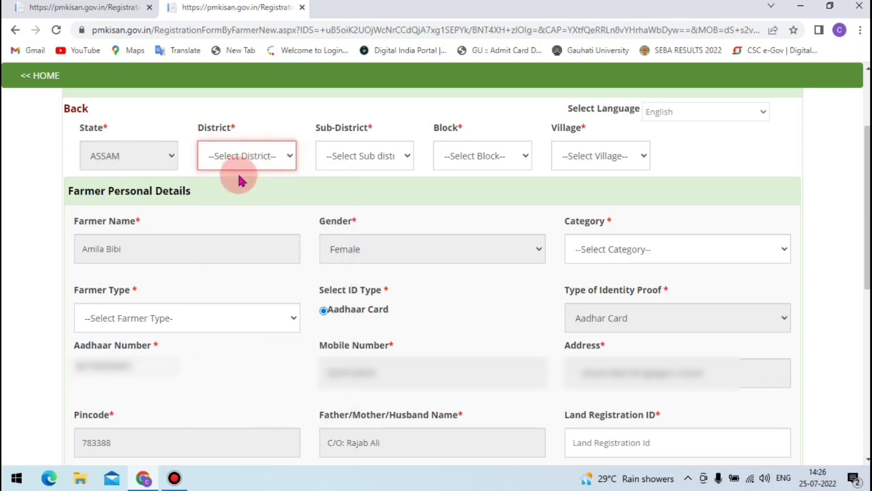
click(404, 160)
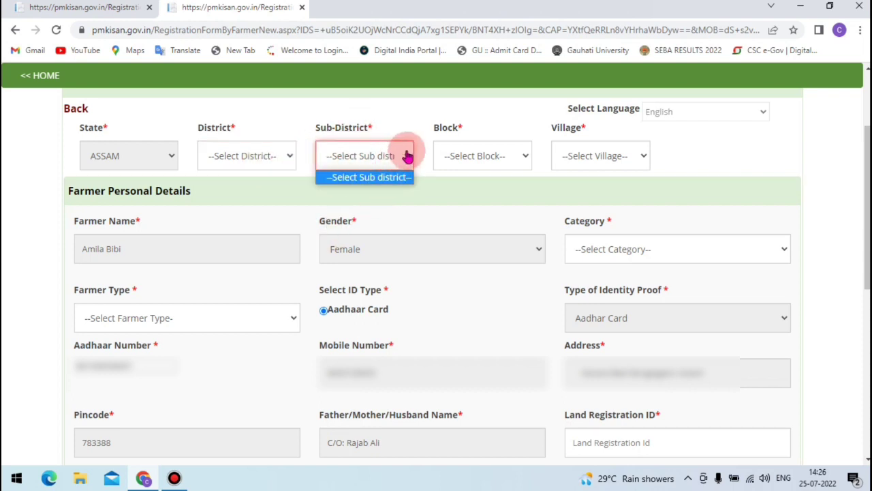
click(402, 159)
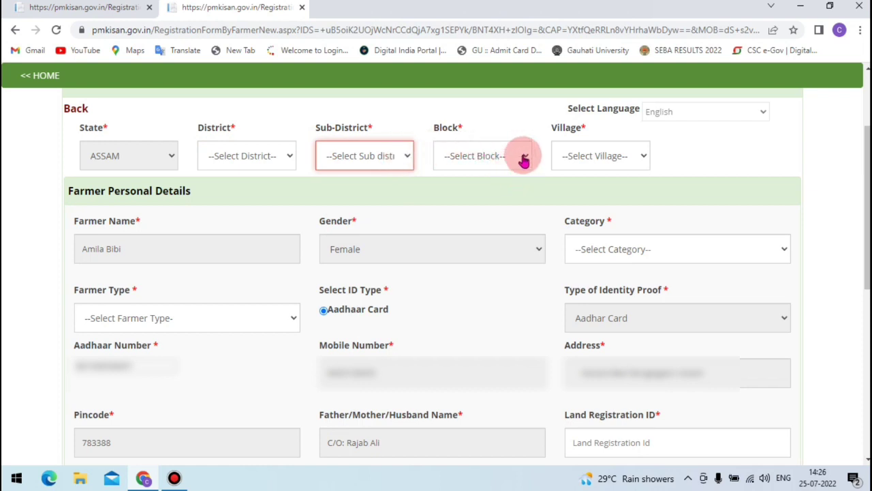
click(643, 163)
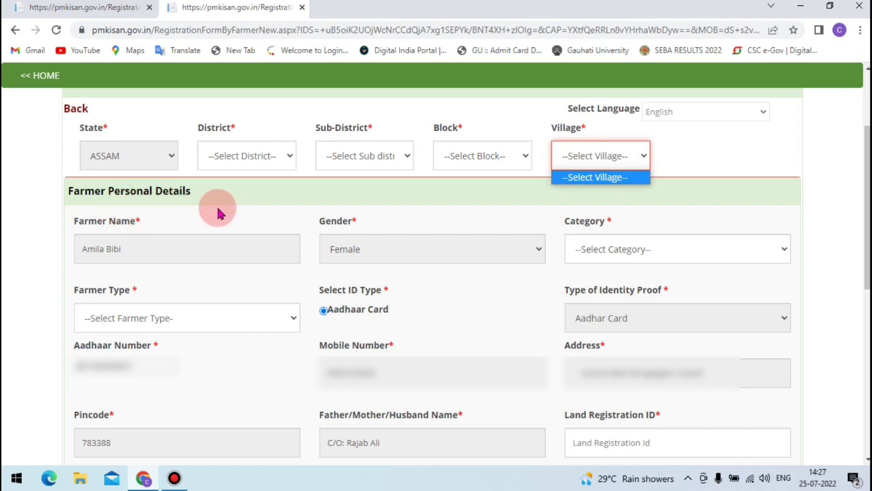
click(185, 227)
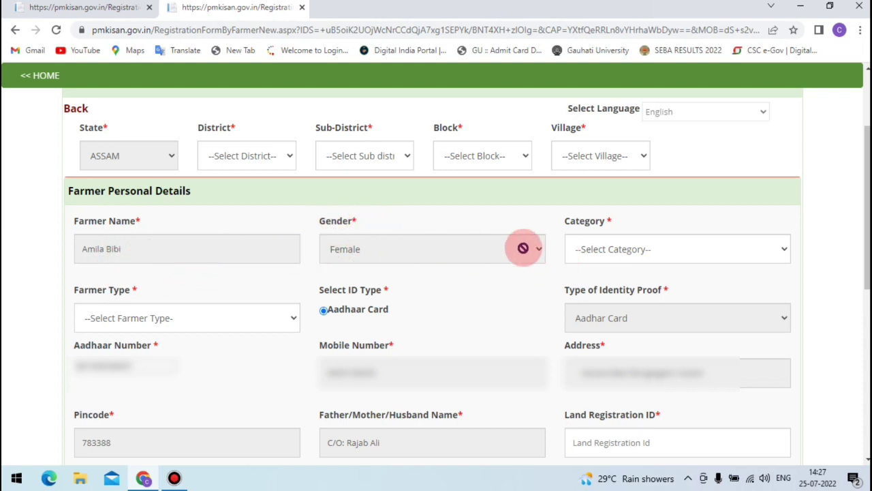
Choose General/Others as the Category and 'others' as the Farmer Type
click(779, 253)
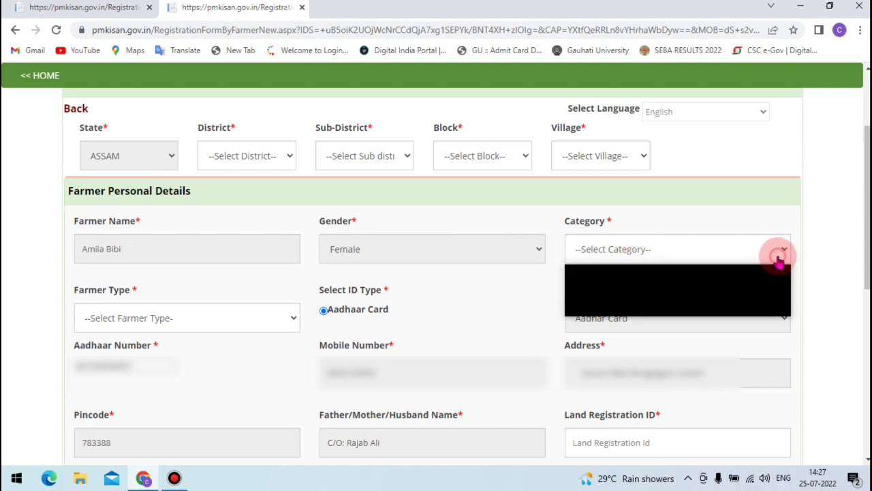
click(687, 281)
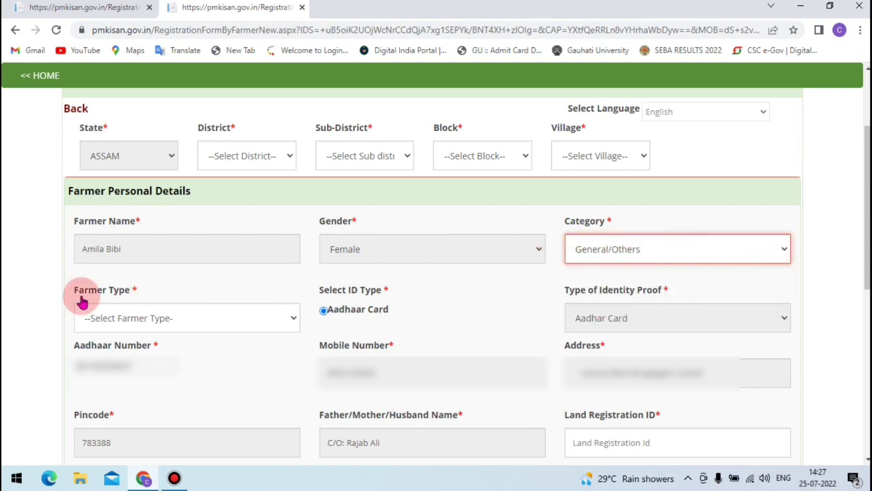
click(112, 297)
click(220, 315)
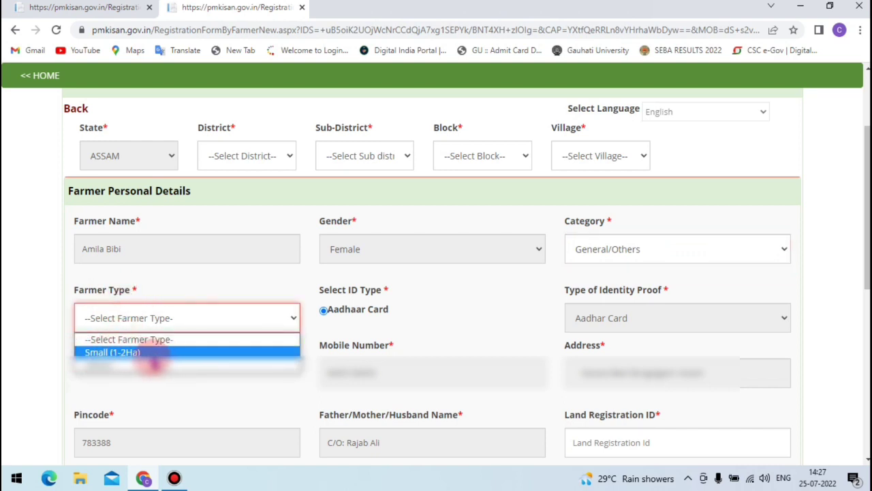
click(110, 367)
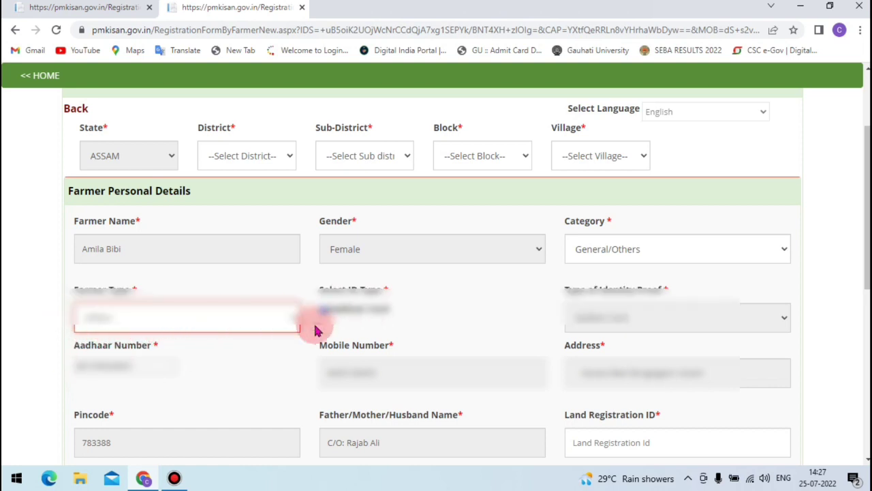
scroll(493, 264, down, 1)
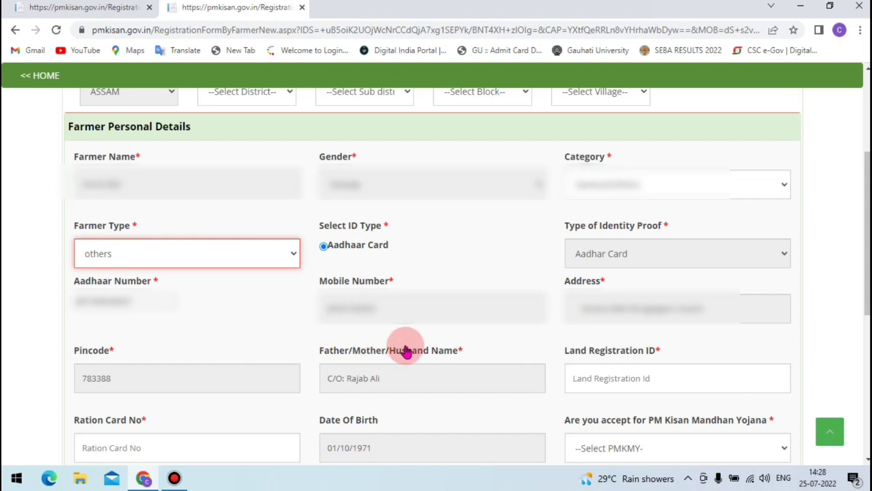
Pass the Land Registration ID and Ration Card fields and select No for PM Kisan Mandhan Yojana
scroll(405, 347, down, 2)
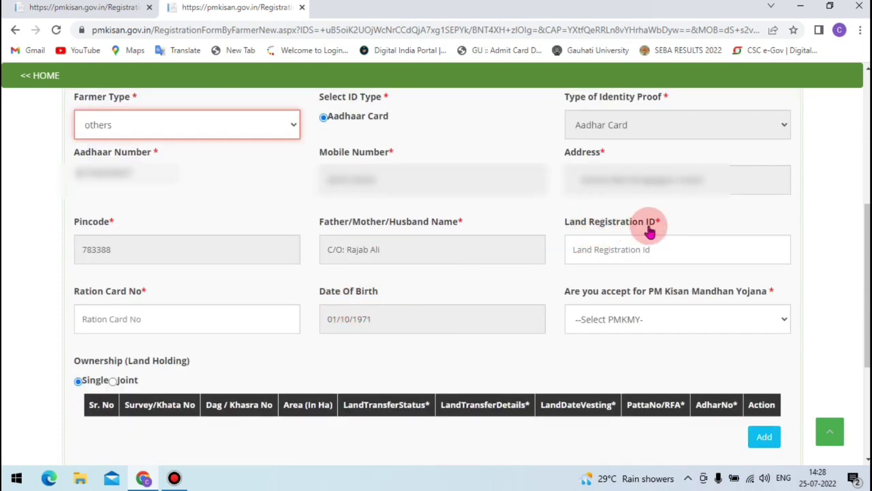
click(633, 253)
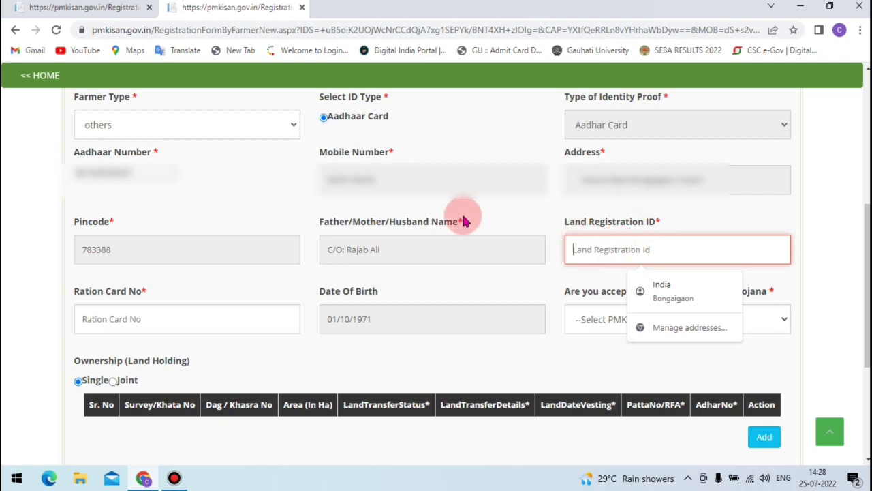
click(152, 318)
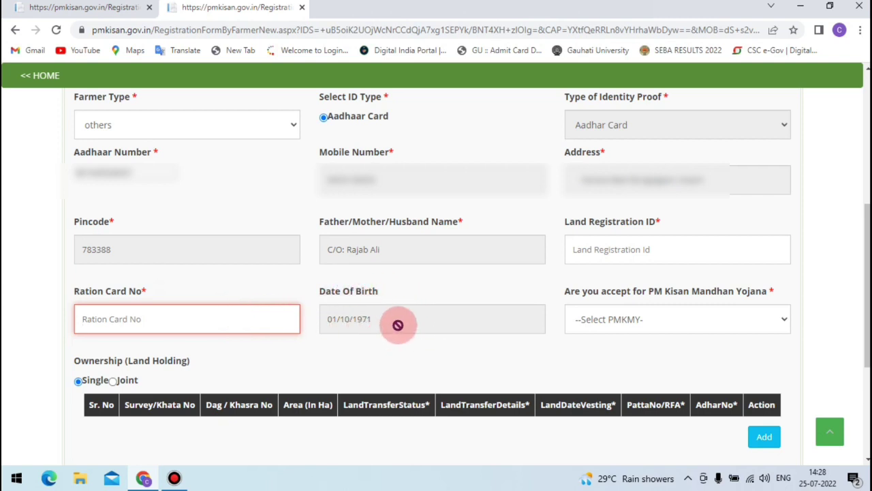
click(637, 318)
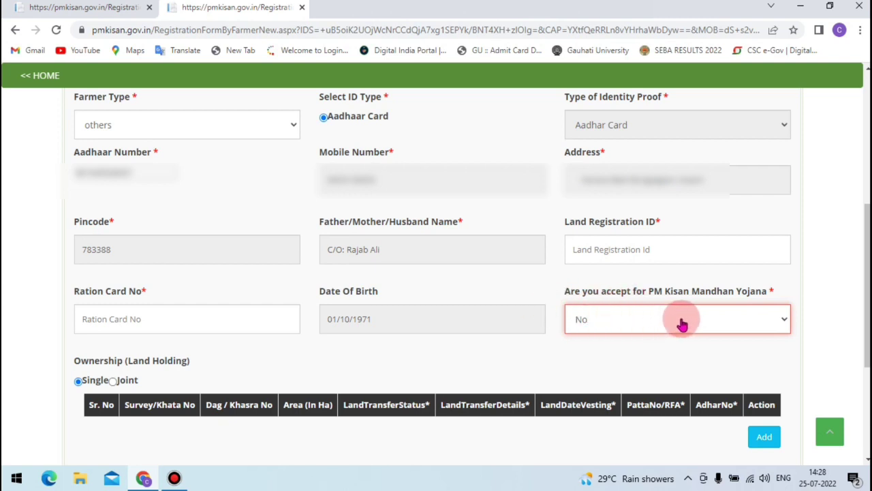
click(682, 325)
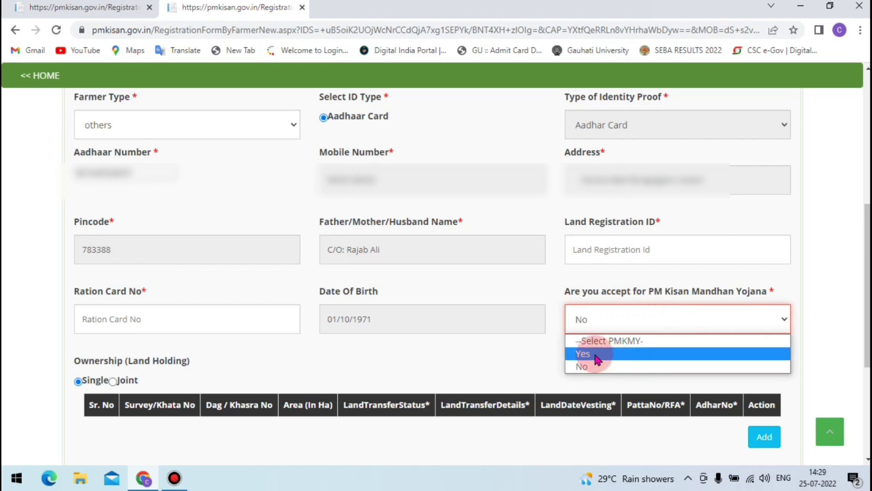
scroll(355, 286, down, 2)
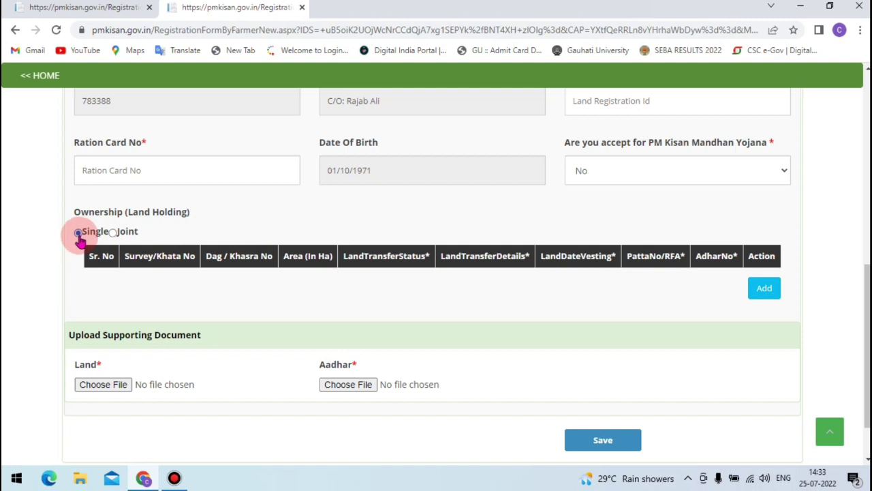
Add a land holding entry and visit the Survey/Khata, Dag/Khasra and area fields
click(772, 291)
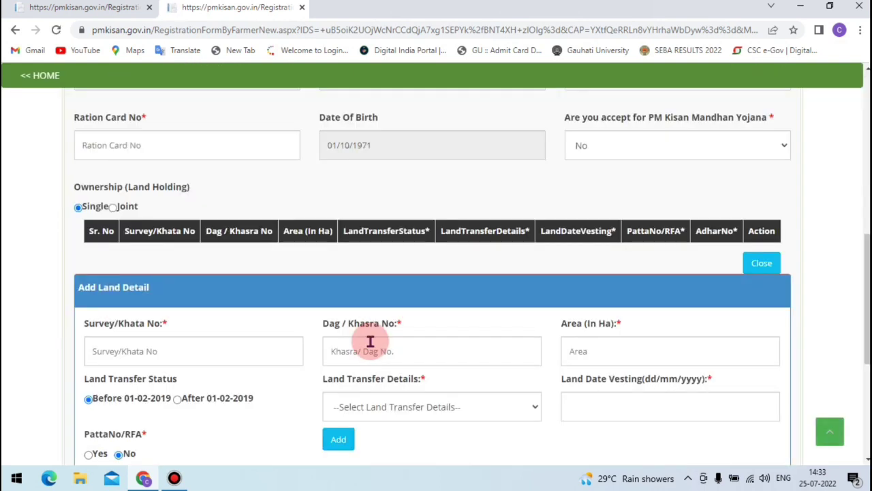
scroll(417, 351, down, 2)
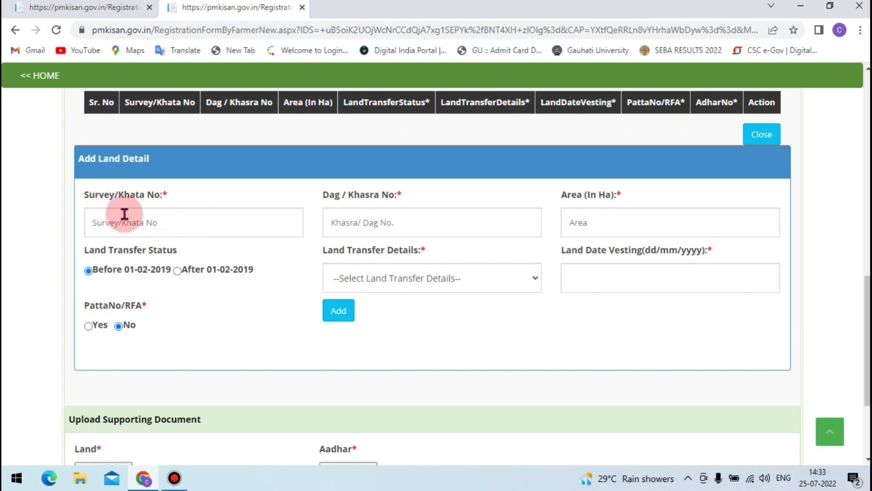
click(120, 223)
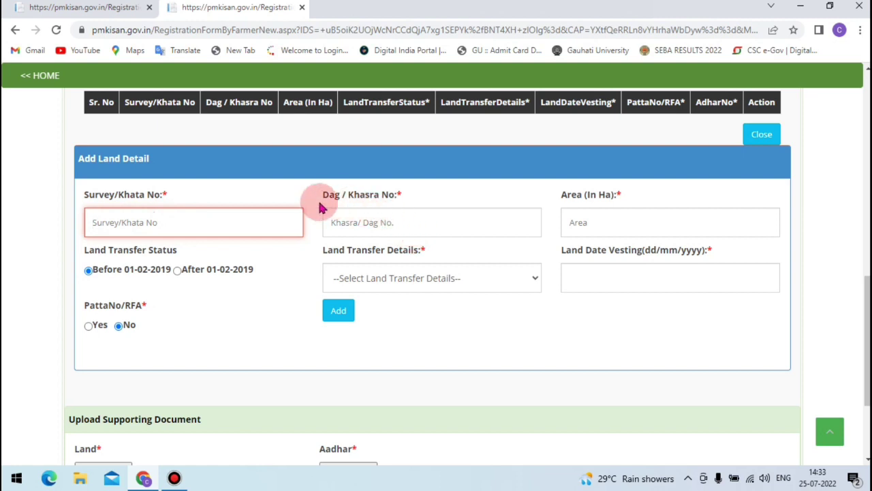
click(375, 229)
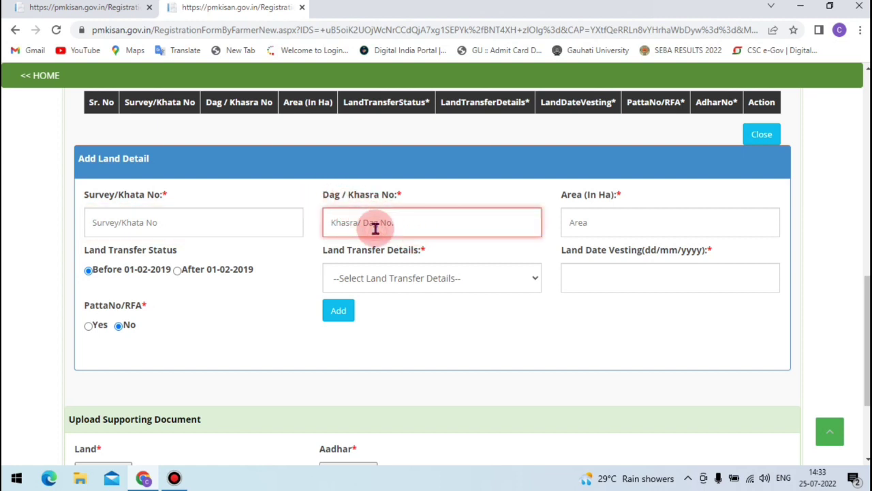
click(570, 232)
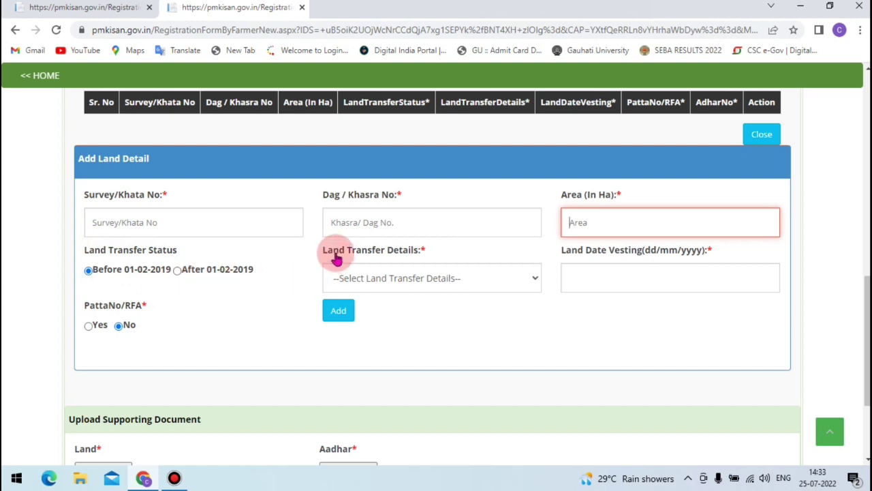
Set Land Transfer Details to Before 01-02-2019 and PattaNo/RFA to No
click(529, 290)
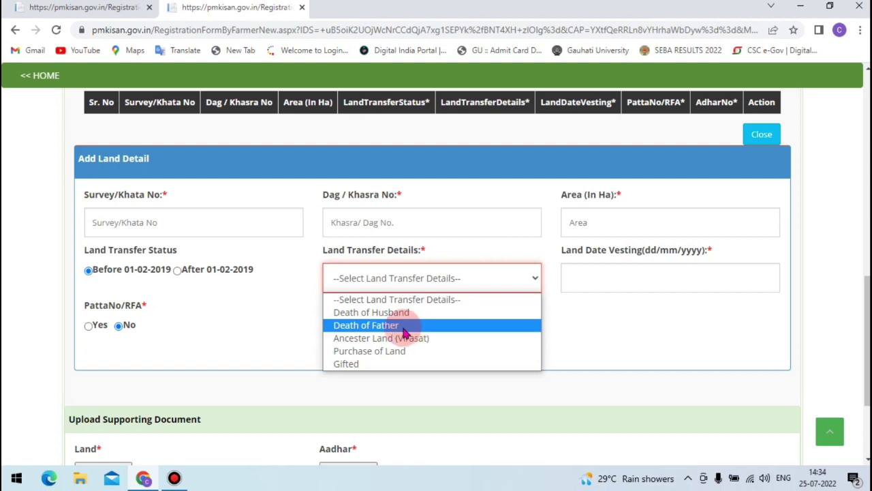
click(606, 272)
click(608, 276)
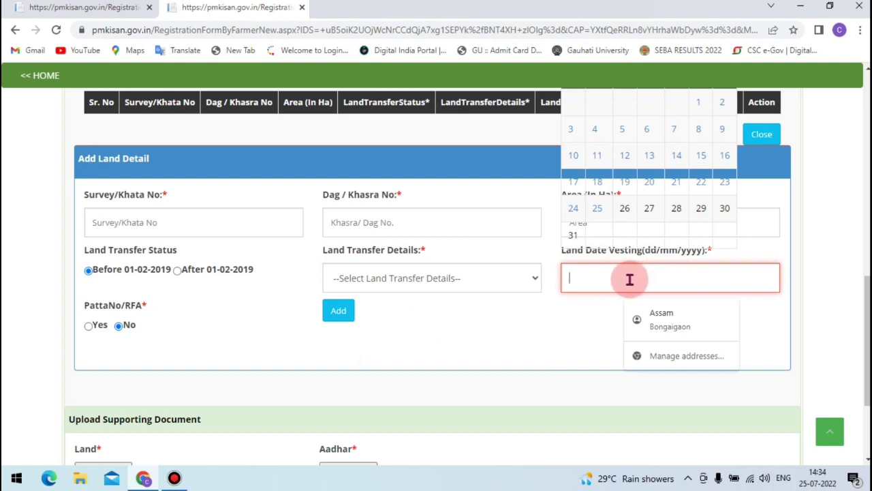
click(110, 324)
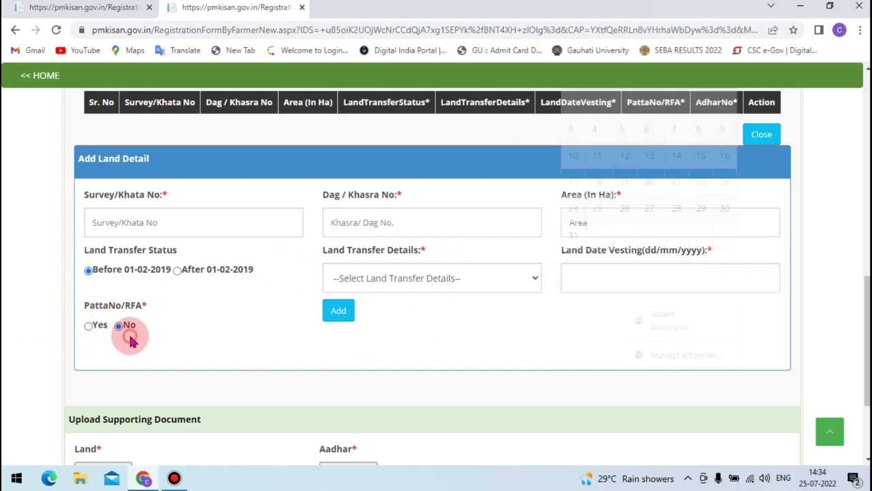
click(88, 327)
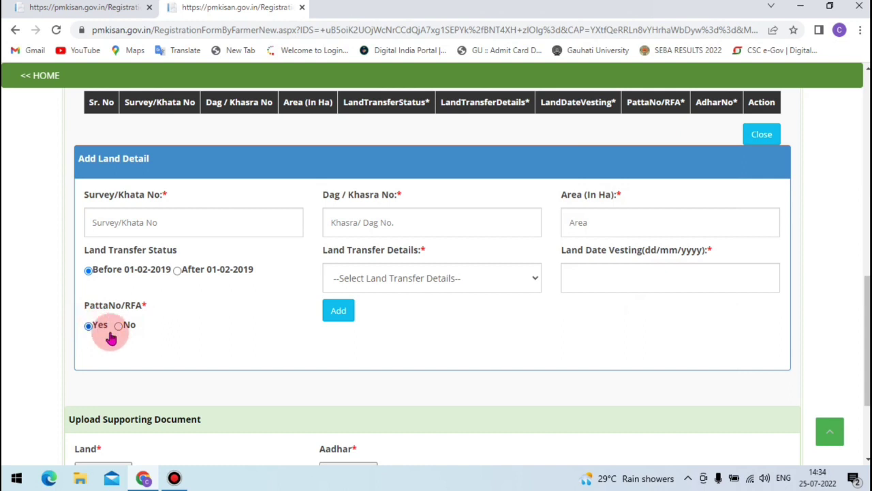
click(119, 326)
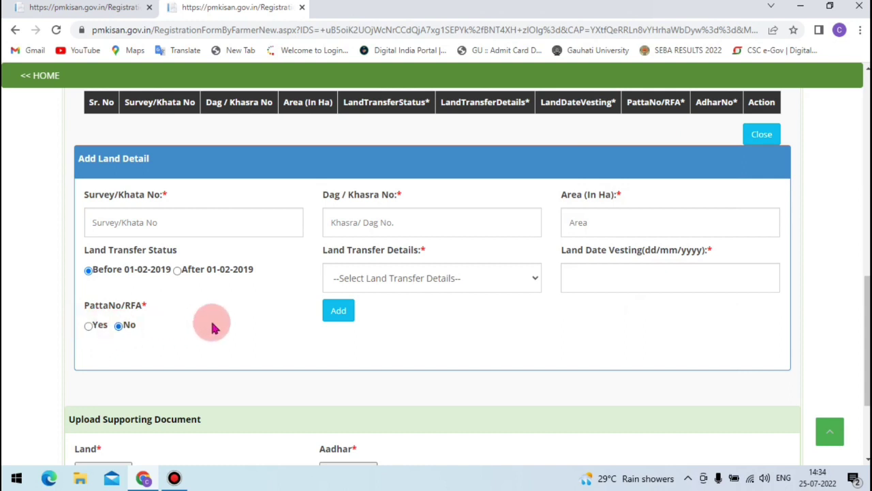
Scroll down to the Upload Supporting Document section with the Land and Aadhar uploads
scroll(179, 326, down, 2)
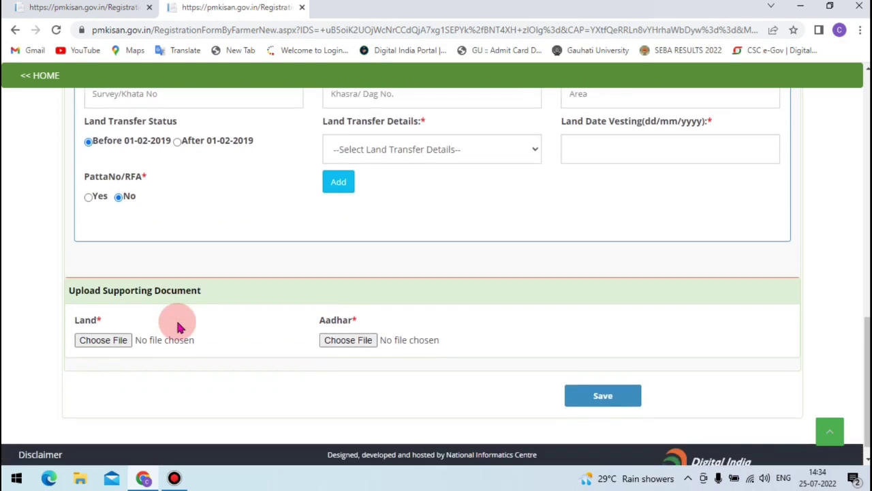
scroll(177, 323, down, 1)
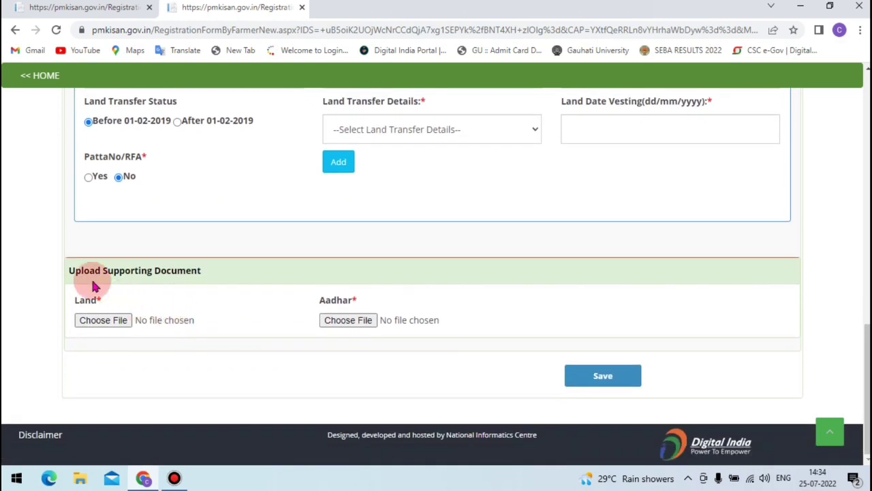